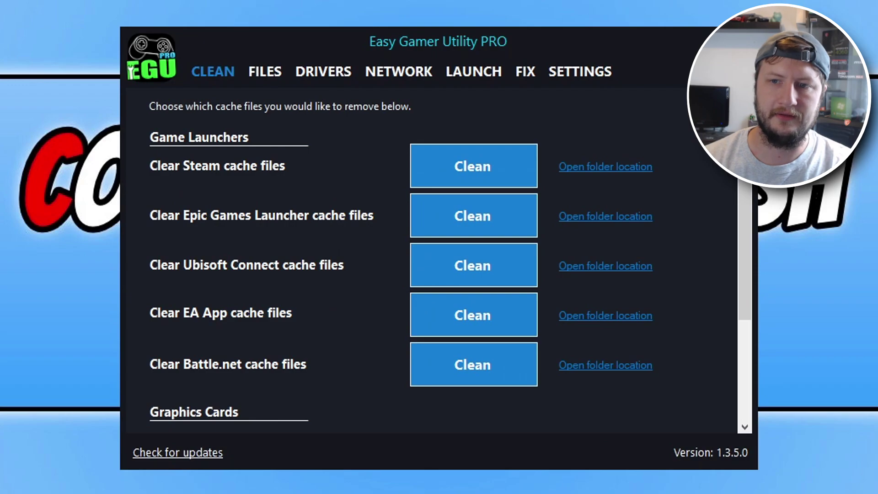
- Choose Madden24.exe as the custom game to fix on the FIX page
{"action": "left_click", "coordinate": [524, 72]}
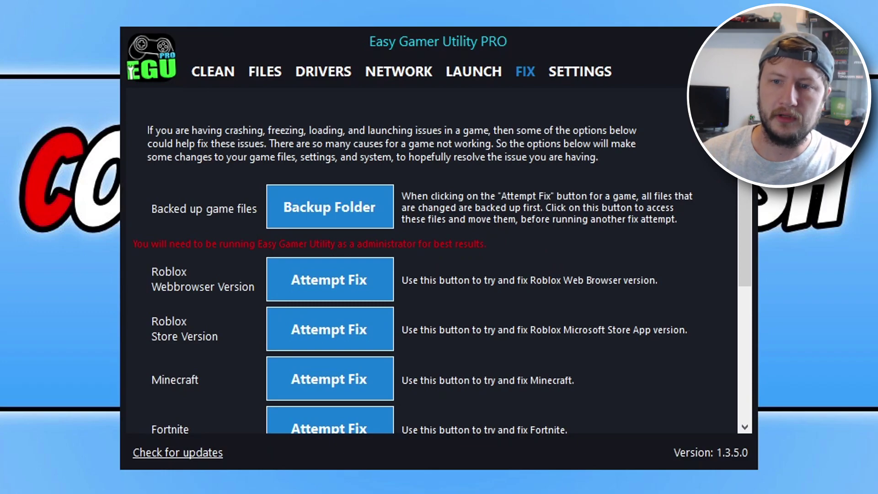
{"action": "left_click_drag", "start_coordinate": [741, 153], "coordinate": [739, 294]}
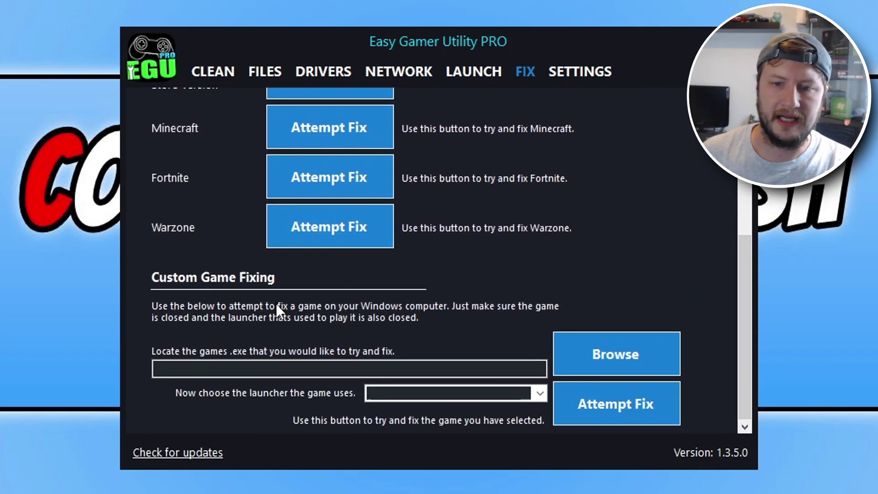
{"action": "left_click", "coordinate": [613, 362]}
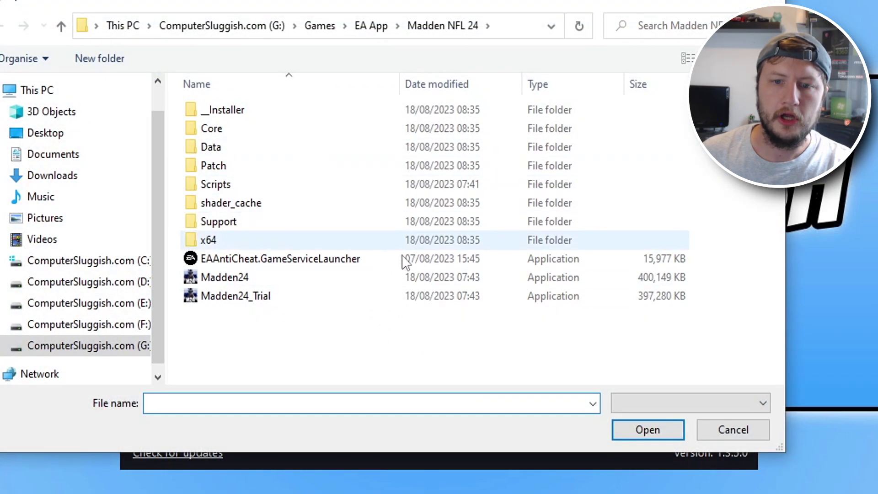
{"action": "left_click", "coordinate": [242, 280]}
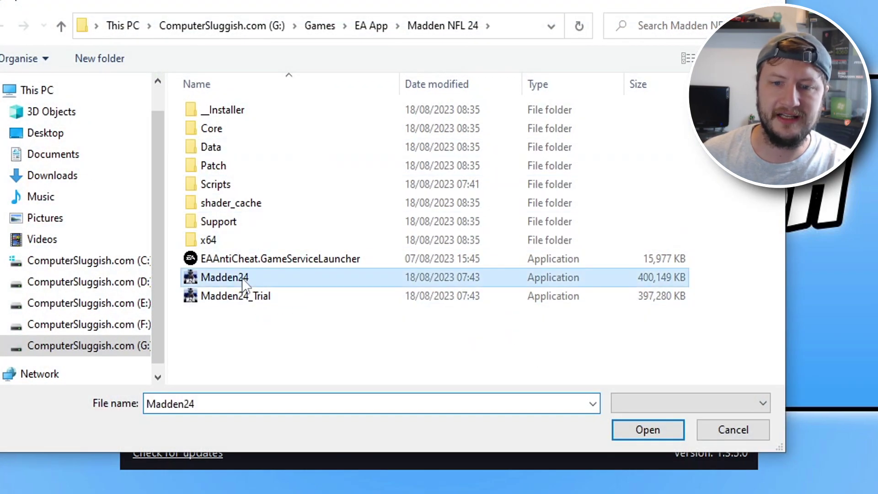
{"action": "left_click", "coordinate": [651, 430]}
- Set the launcher to EA App and run the fix attempt for Madden 24
{"action": "left_click", "coordinate": [541, 393]}
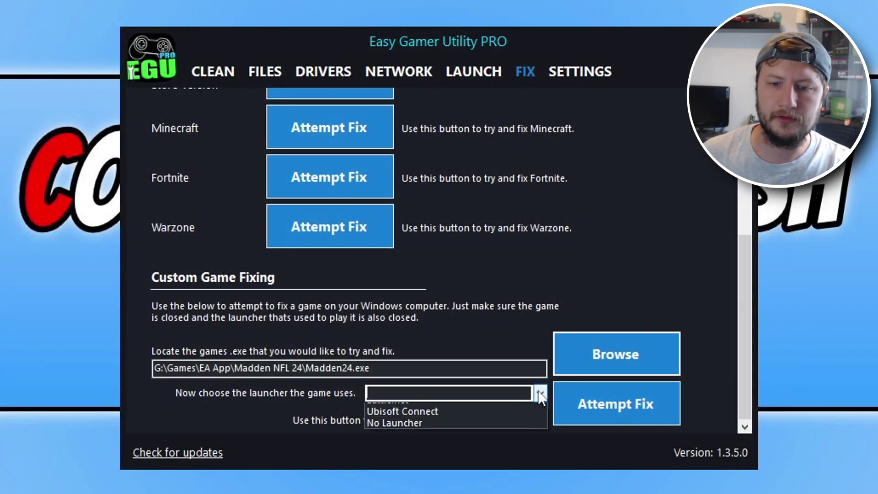
{"action": "left_click", "coordinate": [448, 418]}
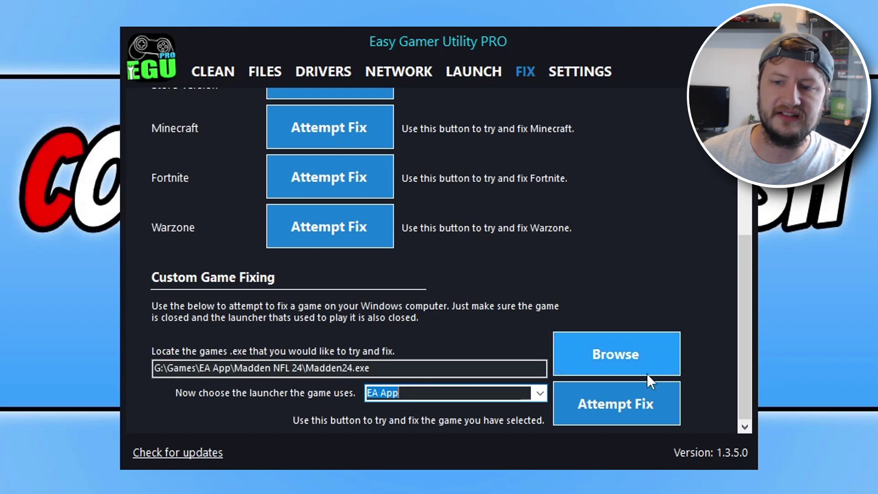
{"action": "left_click", "coordinate": [642, 407]}
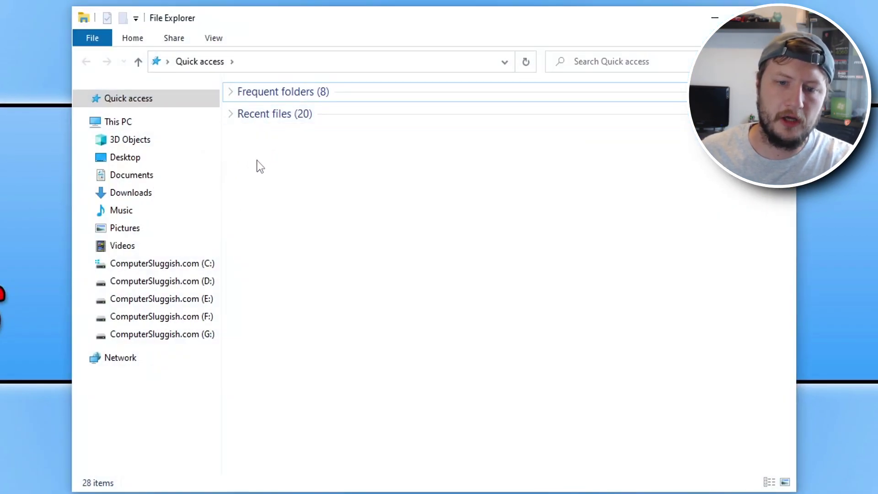
- Open G:\Games\EA App\Madden NFL 24\__Installer\EAAntiCheat
{"action": "left_click", "coordinate": [207, 338]}
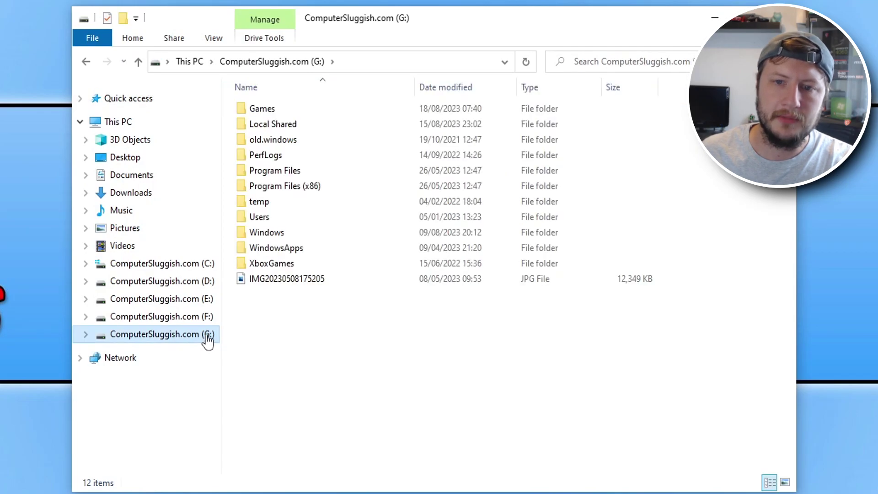
{"action": "double_click", "coordinate": [286, 113]}
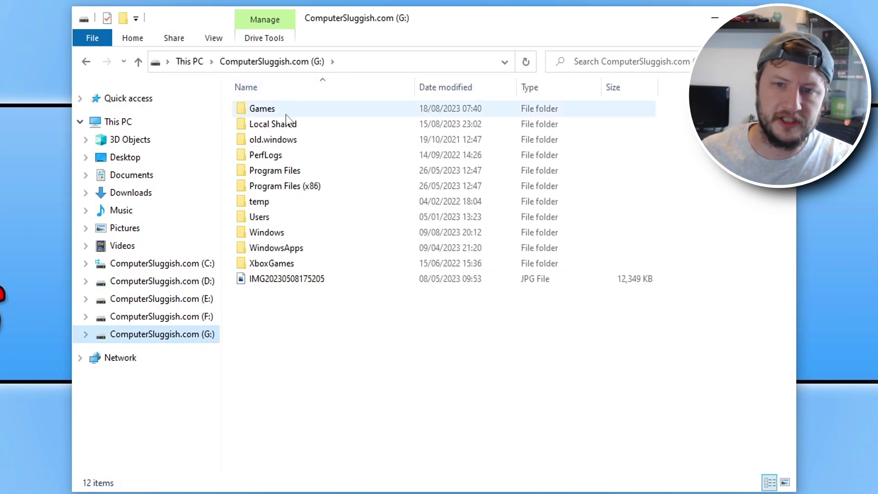
{"action": "double_click", "coordinate": [305, 109]}
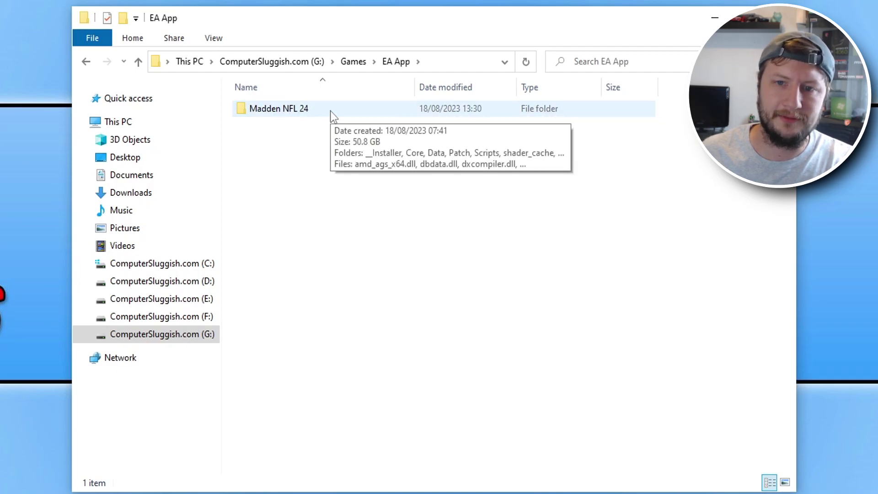
{"action": "double_click", "coordinate": [330, 111]}
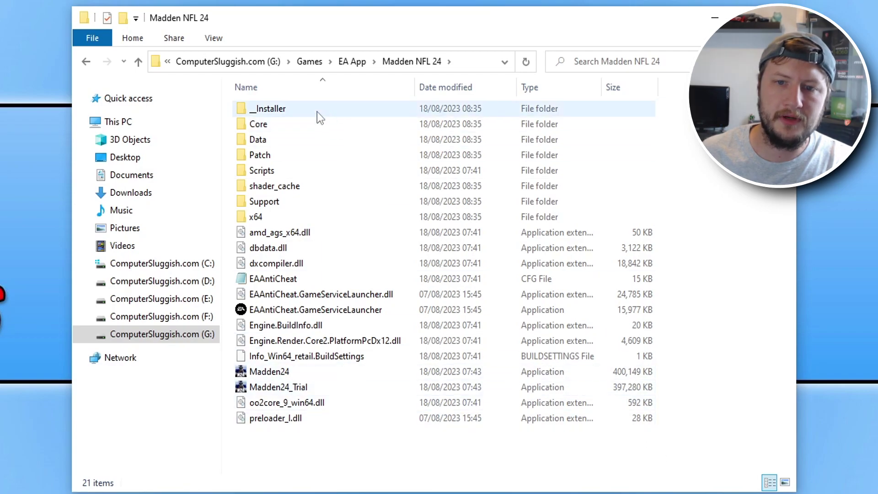
{"action": "double_click", "coordinate": [304, 109]}
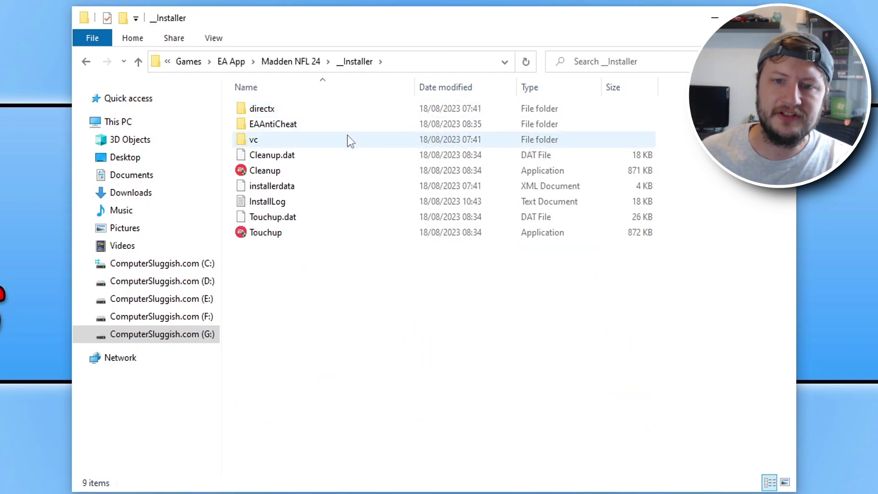
{"action": "double_click", "coordinate": [321, 126]}
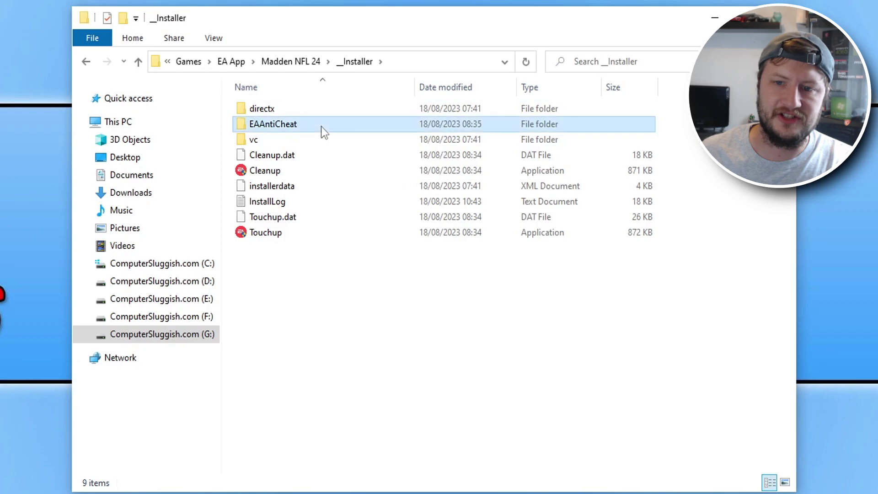
- Bring up the context menu for EAAntiCheat.Installer
{"action": "left_click", "coordinate": [296, 115]}
{"action": "left_click", "coordinate": [347, 160]}
{"action": "right_click", "coordinate": [290, 104]}
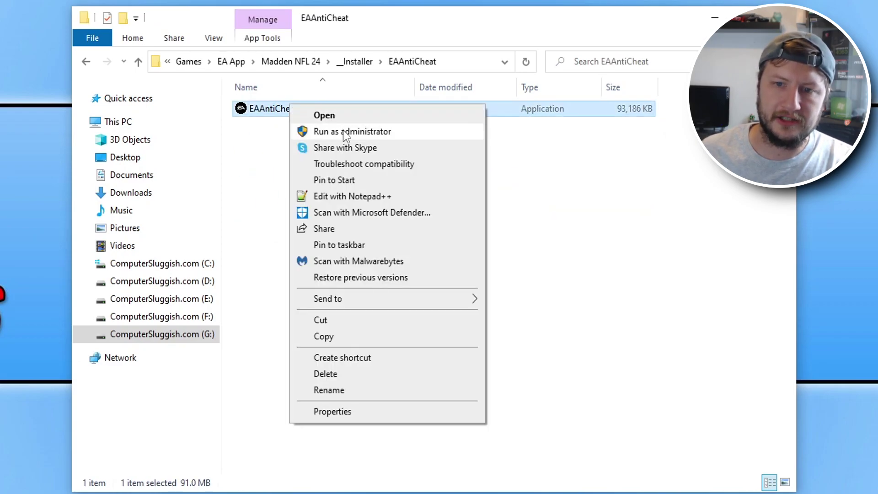
- Run EAAntiCheat.Installer as administrator and uninstall the anti-cheat for Madden 24
{"action": "left_click", "coordinate": [358, 132]}
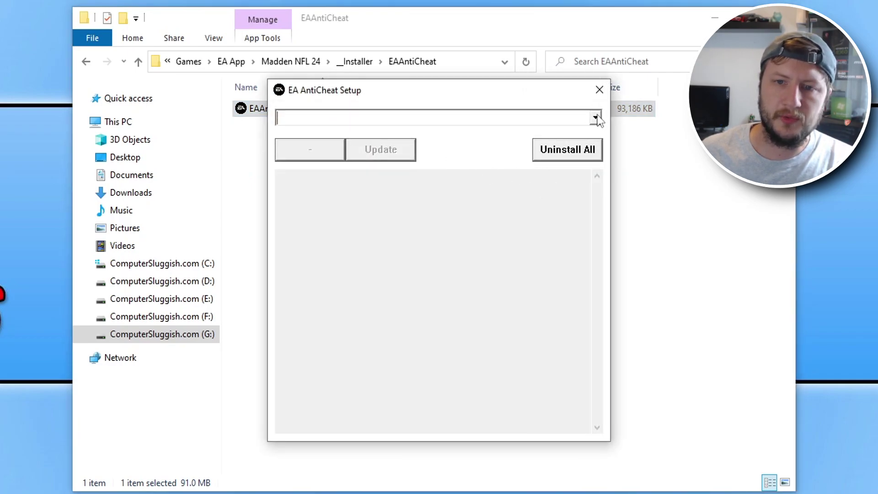
{"action": "left_click", "coordinate": [595, 118]}
{"action": "left_click", "coordinate": [359, 149]}
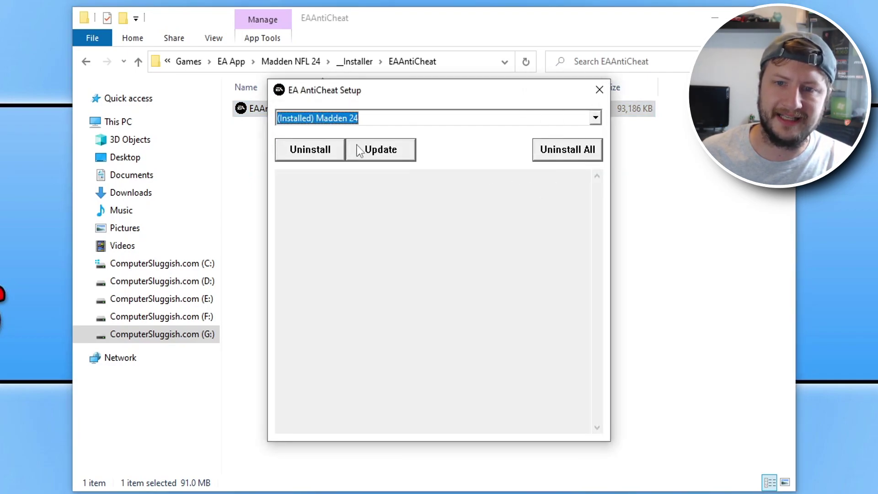
{"action": "left_click", "coordinate": [297, 153]}
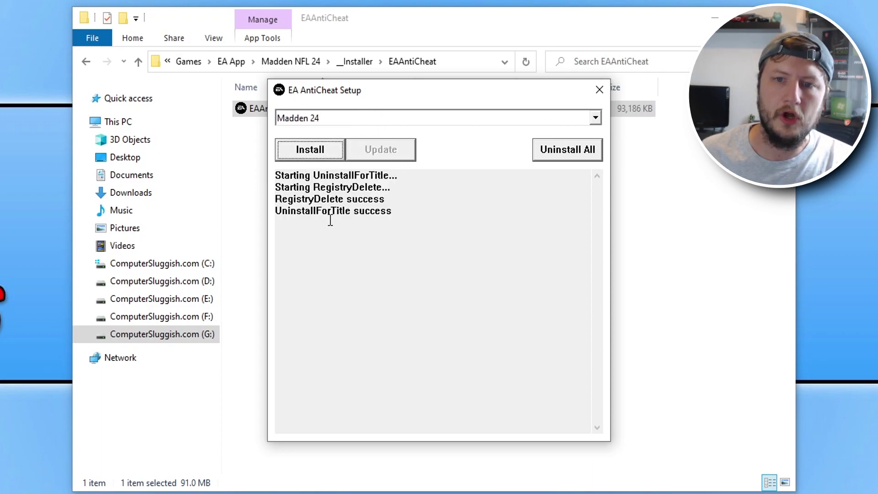
- Reinstall and update the Madden 24 anti-cheat, then close the setup
{"action": "left_click", "coordinate": [326, 156]}
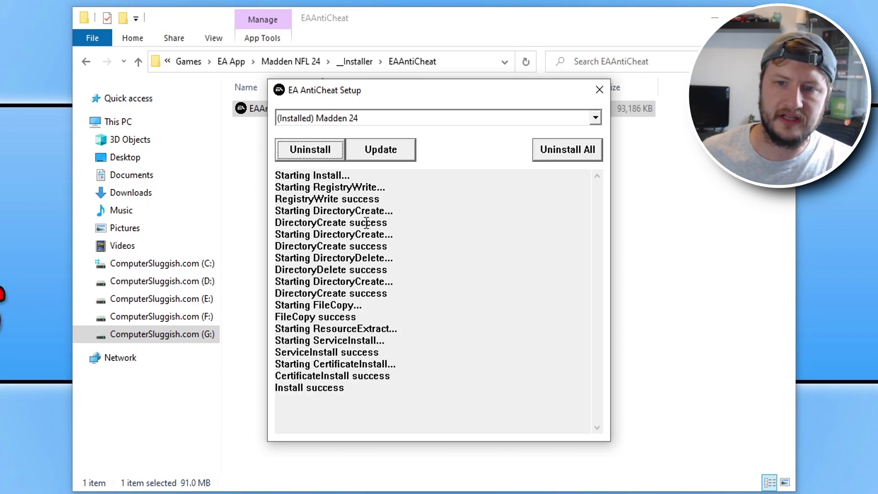
{"action": "left_click", "coordinate": [402, 156]}
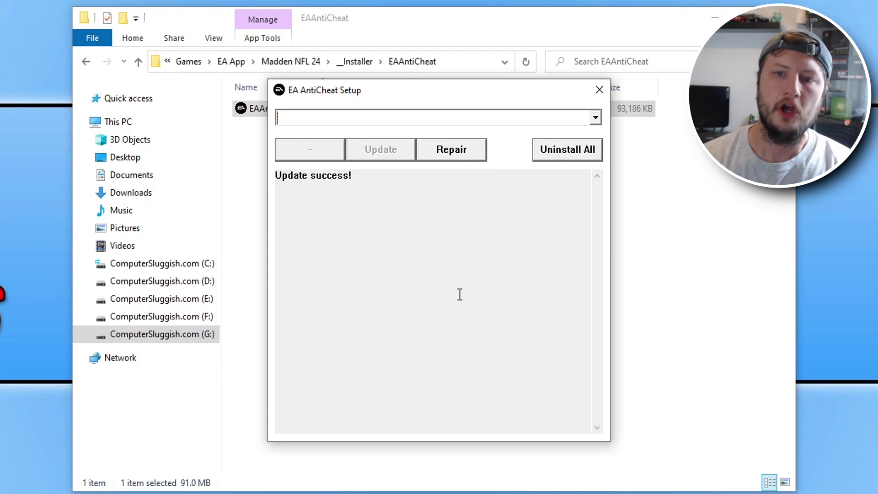
{"action": "left_click", "coordinate": [599, 90]}
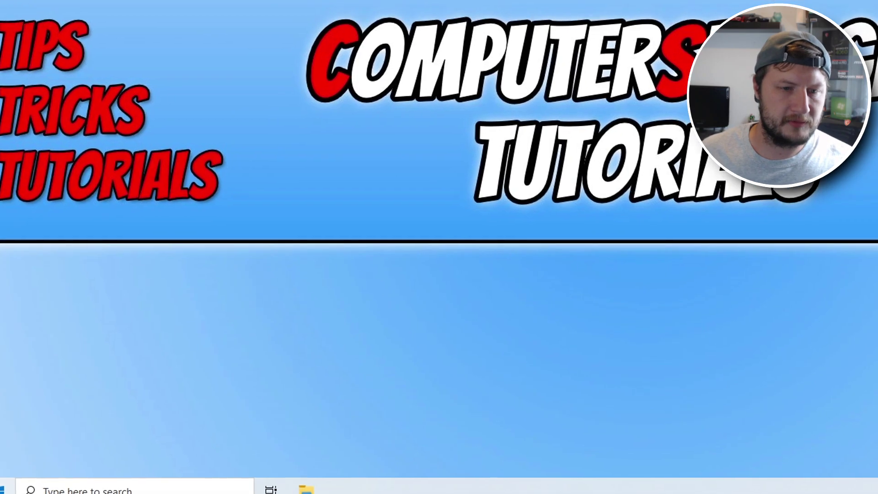
- Search 'firewall' in Start and open Windows Defender Firewall with Advanced Security
{"action": "key", "text": "super"}
{"action": "type", "text": "firewall"}
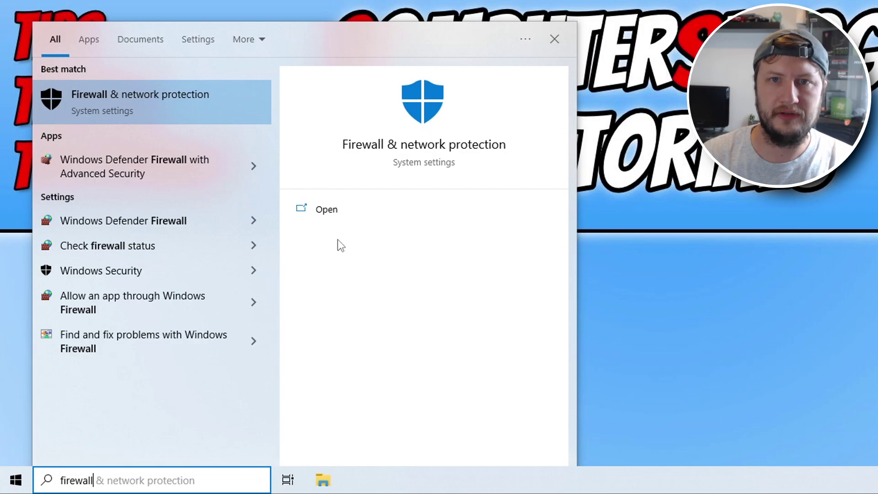
{"action": "left_click", "coordinate": [189, 173]}
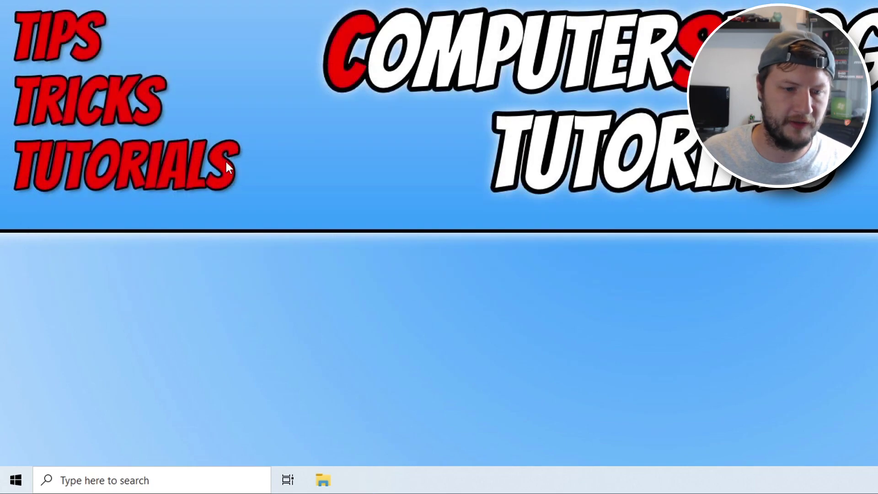
- Search 'firewall' again, filter to Settings, and open Windows Defender Firewall
{"action": "key", "text": "super"}
{"action": "type", "text": "firew"}
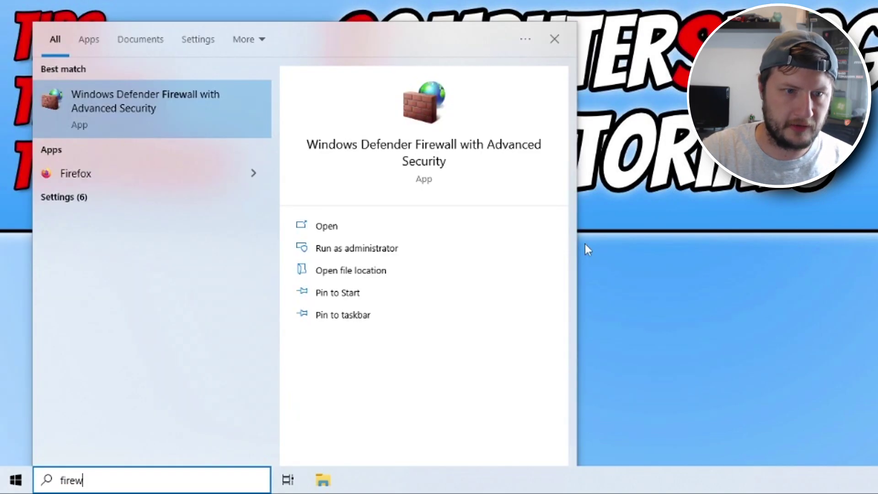
{"action": "type", "text": "all"}
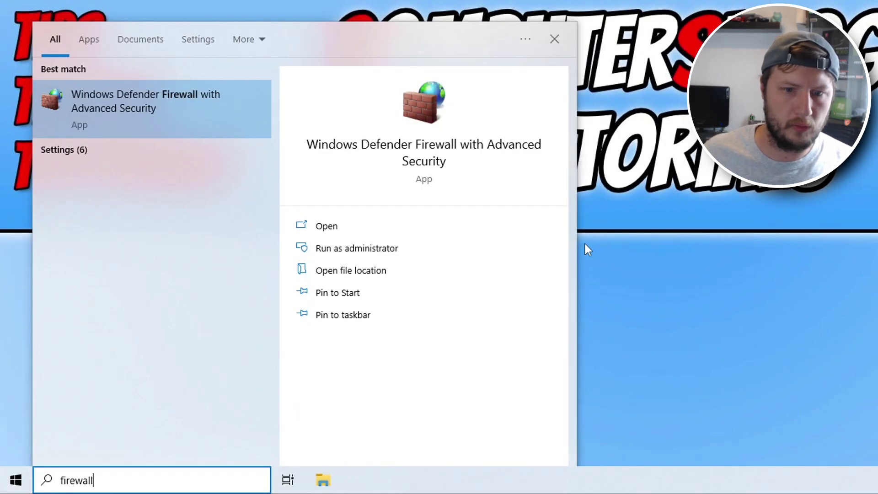
{"action": "left_click", "coordinate": [74, 150]}
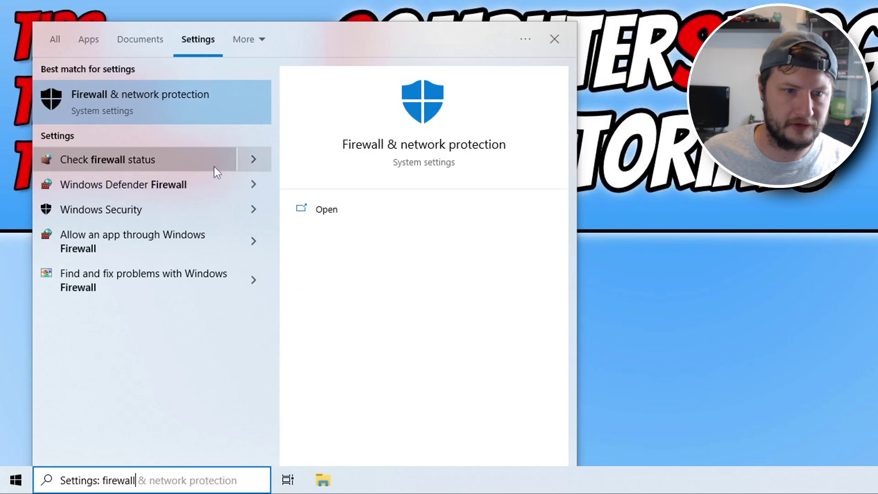
{"action": "left_click", "coordinate": [185, 185]}
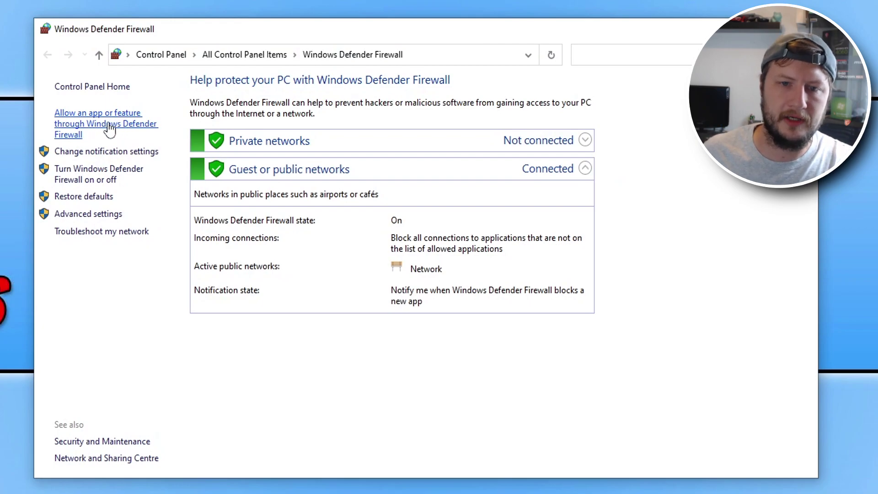
- Unlock the allowed apps list with Change settings and jump to the E entries
{"action": "left_click", "coordinate": [109, 130]}
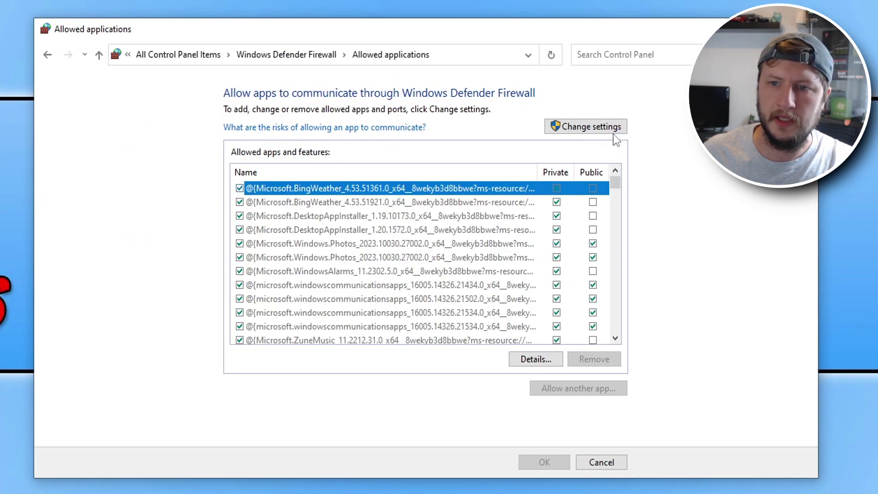
{"action": "left_click", "coordinate": [614, 128]}
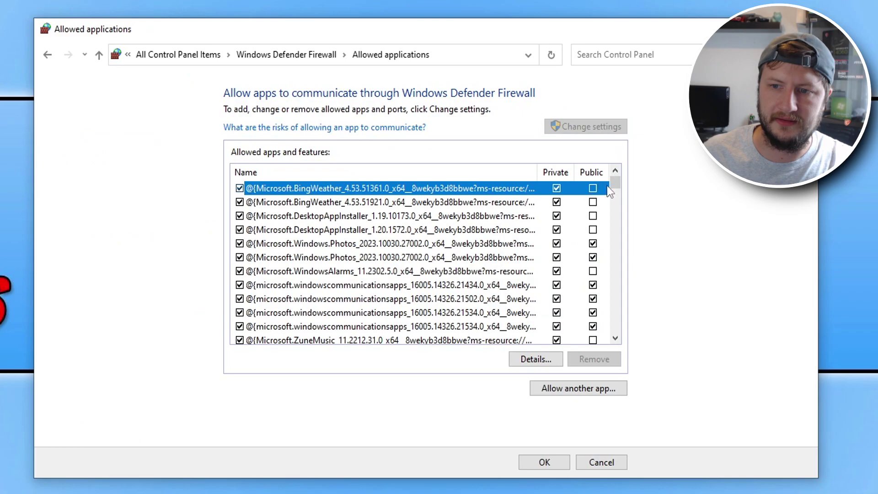
{"action": "left_click", "coordinate": [361, 258]}
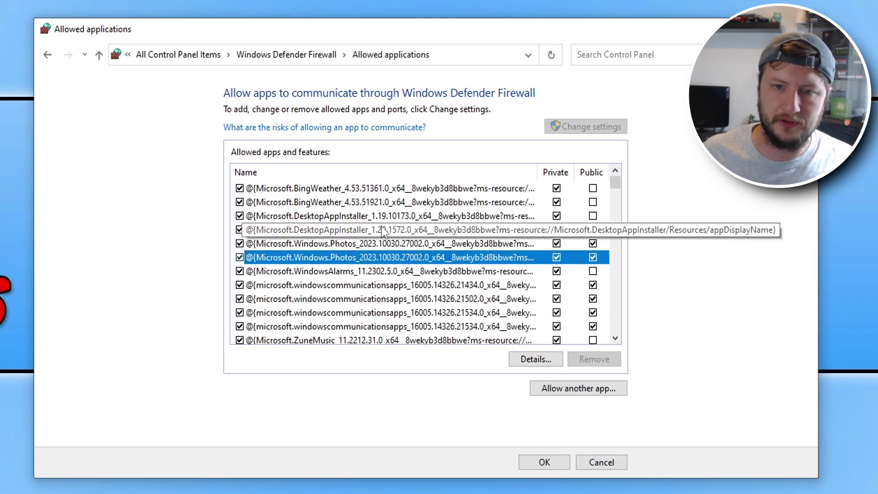
{"action": "key", "text": "e"}
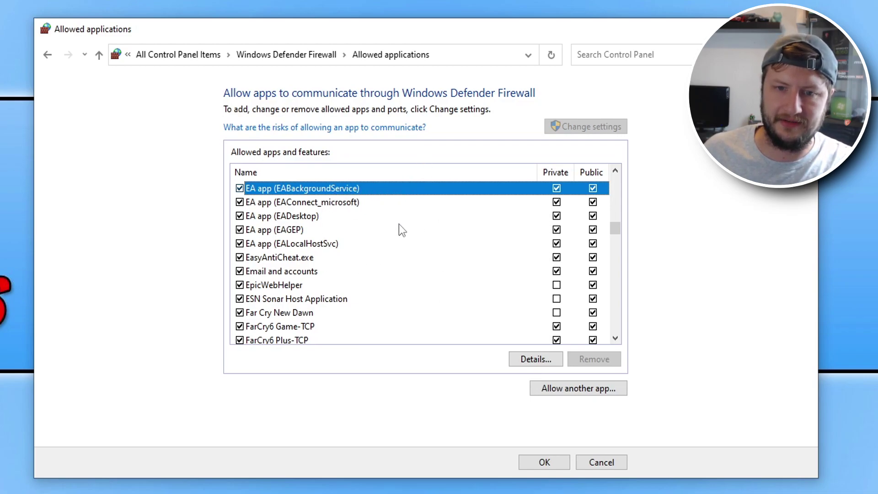
{"action": "scroll", "coordinate": [399, 229], "scroll_direction": "up", "scroll_amount": 1}
{"action": "scroll", "coordinate": [382, 232], "scroll_direction": "down", "scroll_amount": 1}
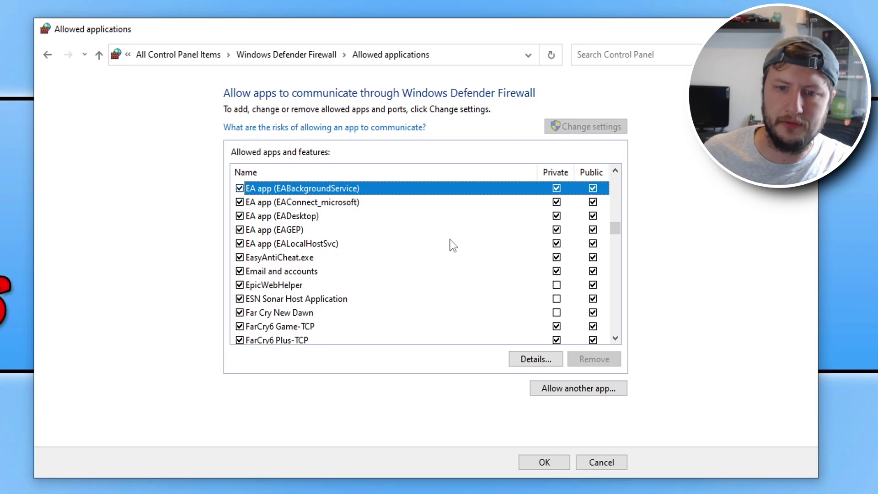
- Start Allow another app and open the Browse file dialog
{"action": "left_click", "coordinate": [589, 390]}
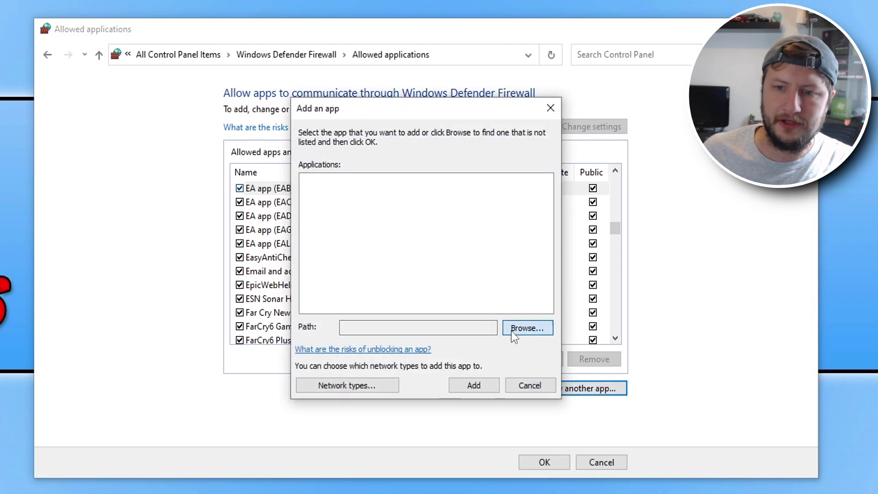
{"action": "left_click", "coordinate": [512, 330]}
{"action": "left_click_drag", "start_coordinate": [590, 135], "coordinate": [379, 62]}
{"action": "left_click", "coordinate": [363, 393]}
{"action": "type", "text": "ea"}
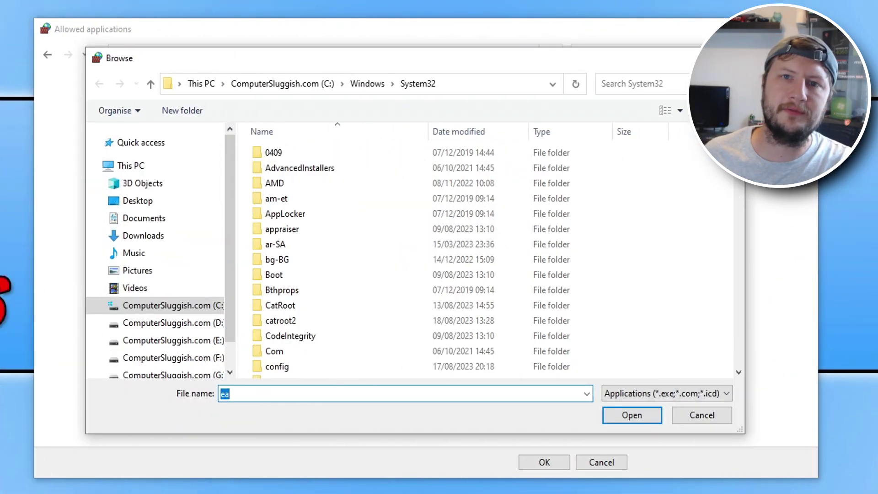
- Select EAAntiCheat.GameService from C:\Program Files\EA\AC as the app to allow
{"action": "left_click", "coordinate": [272, 84]}
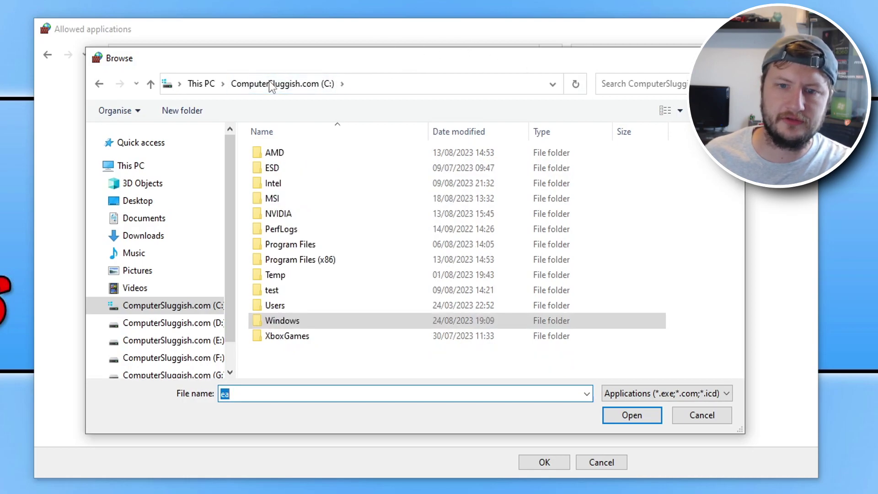
{"action": "double_click", "coordinate": [330, 246]}
{"action": "left_click", "coordinate": [348, 338]}
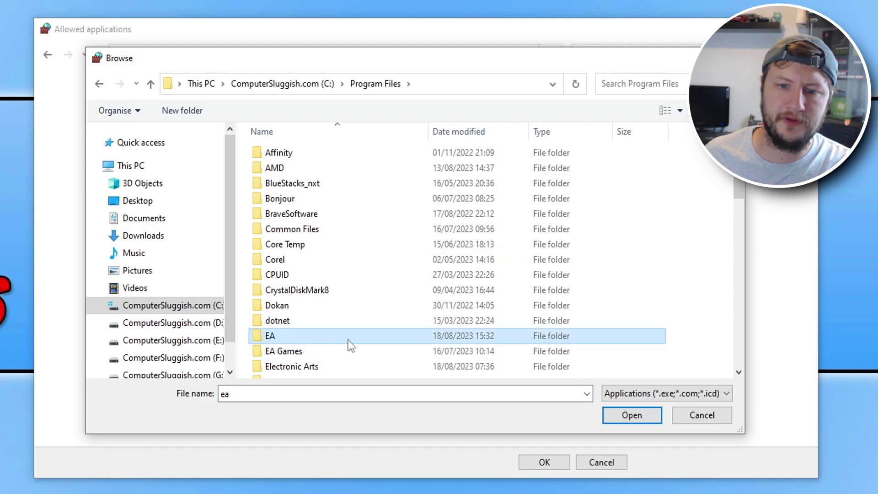
{"action": "double_click", "coordinate": [321, 339]}
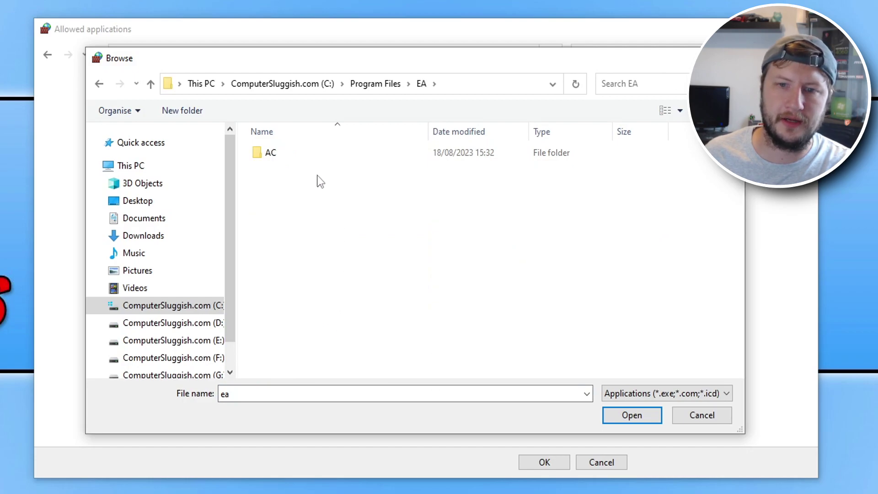
{"action": "double_click", "coordinate": [304, 159]}
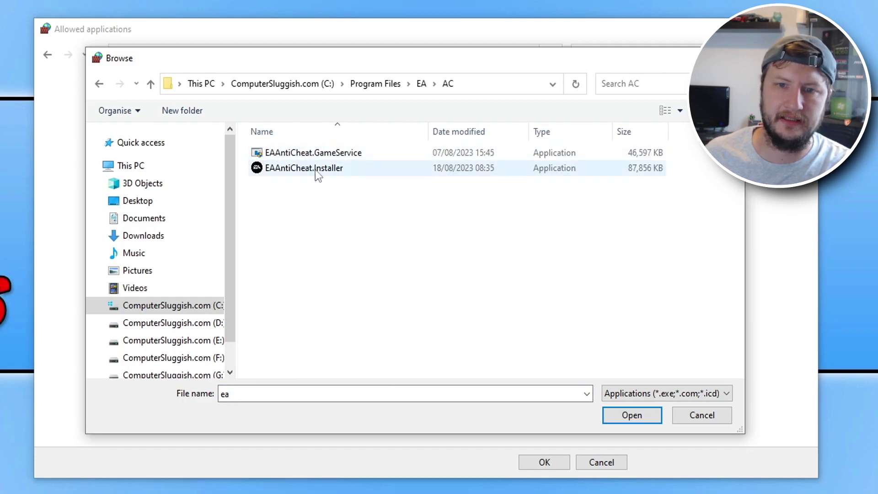
{"action": "left_click", "coordinate": [323, 151]}
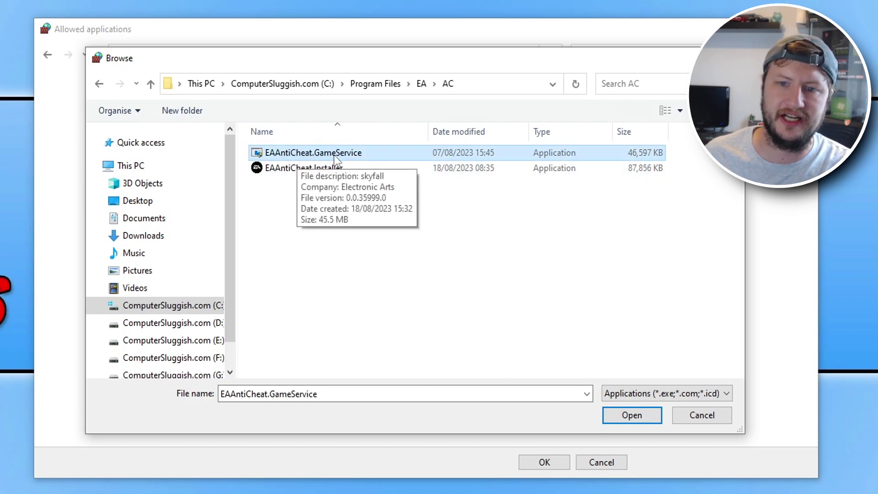
{"action": "left_click", "coordinate": [638, 415]}
- Add EAAntiCheat.GameService, listed as 'skyfall', to the firewall's allowed apps
{"action": "left_click", "coordinate": [485, 385]}
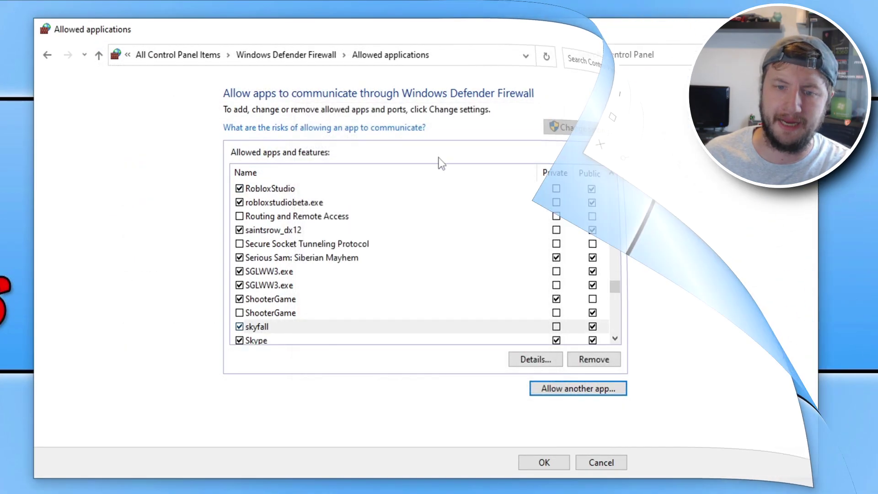